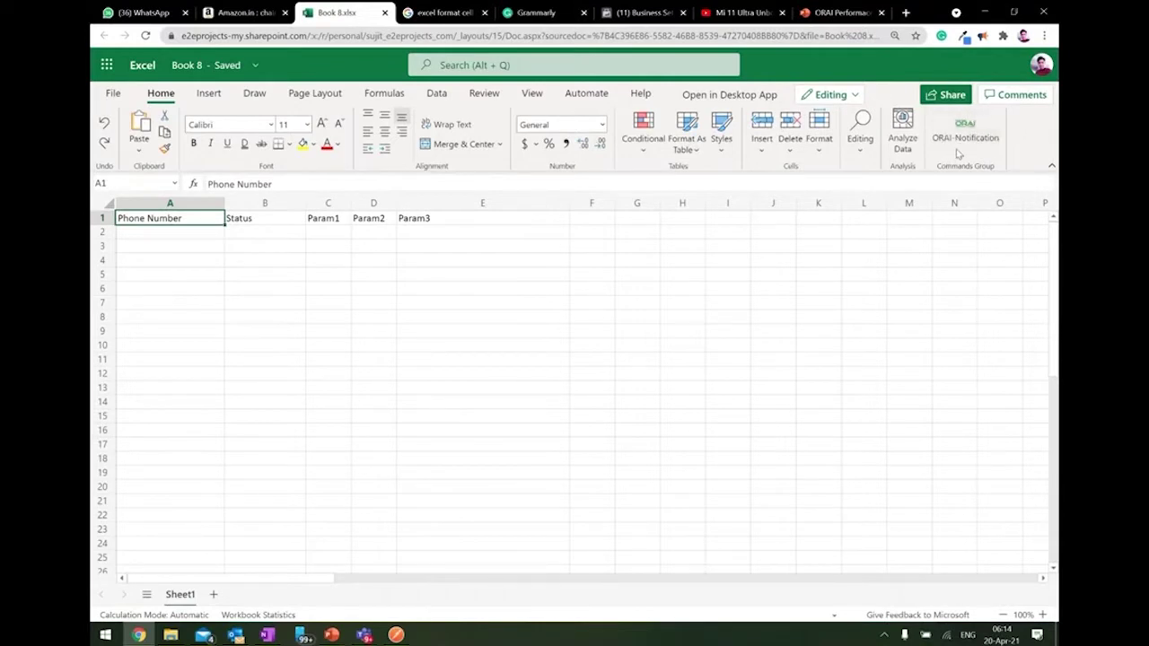
Check Office Add-ins on the Insert tab, then return to Home where ORAI-Notification appears.
left_click(220, 98)
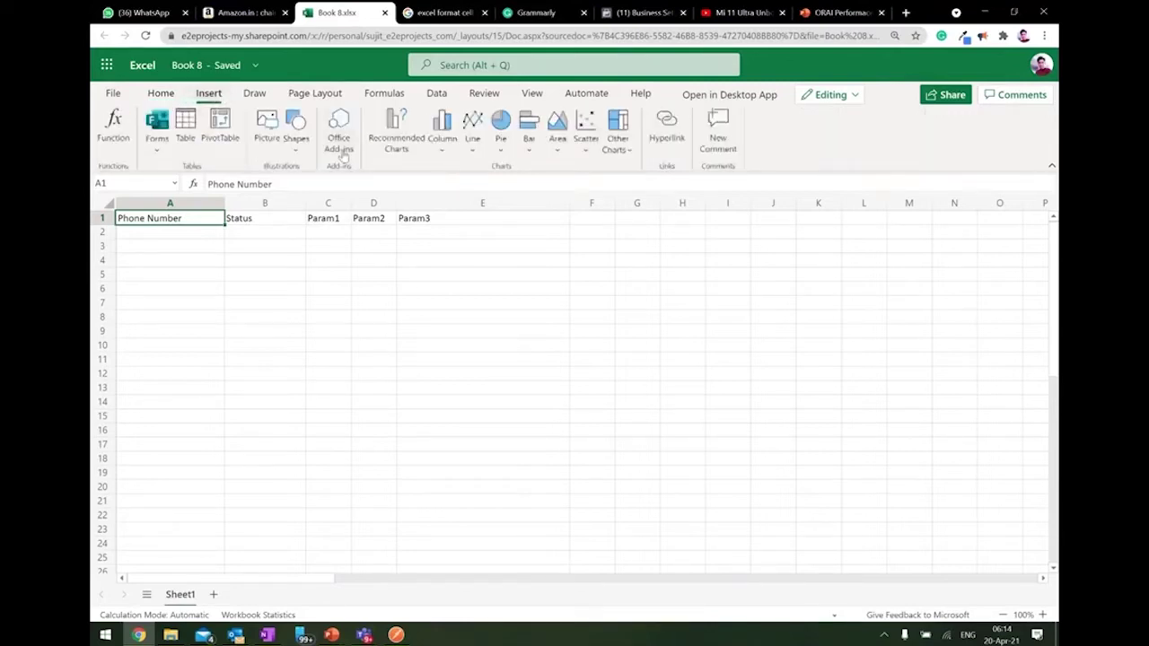
left_click(340, 144)
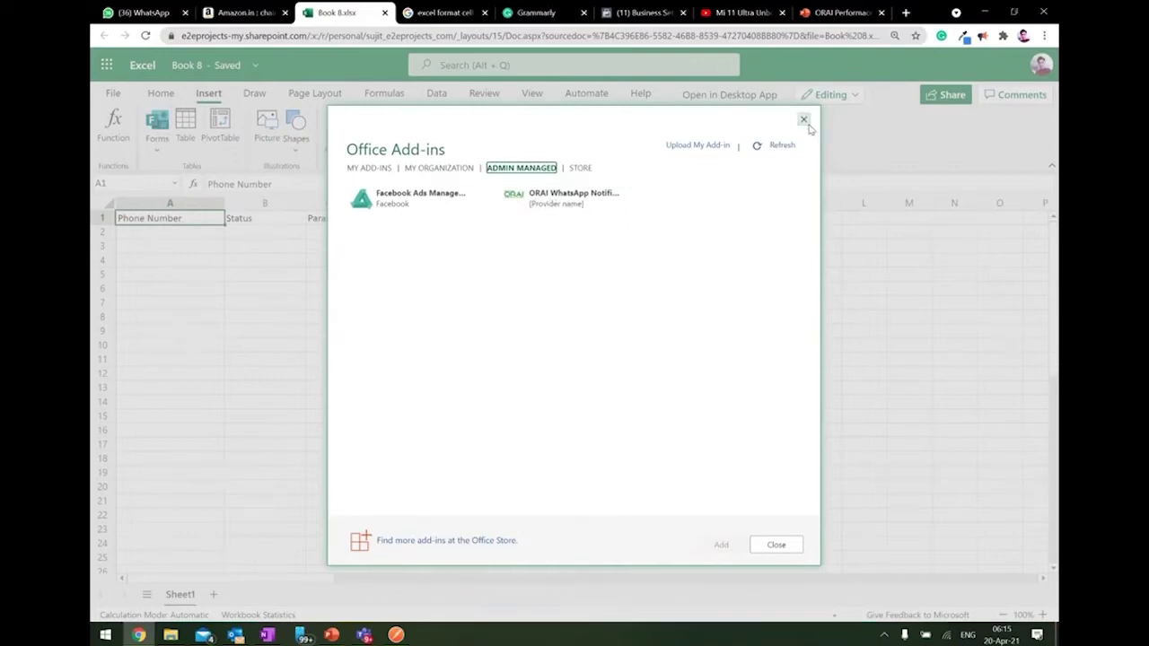
left_click(803, 119)
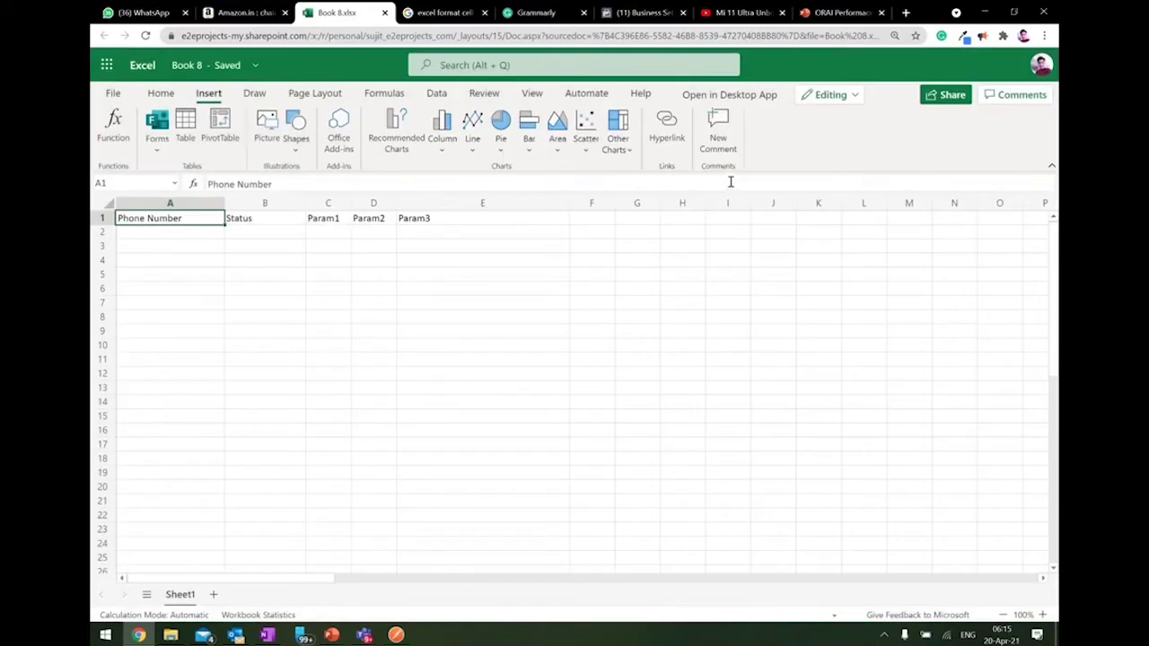
left_click(161, 93)
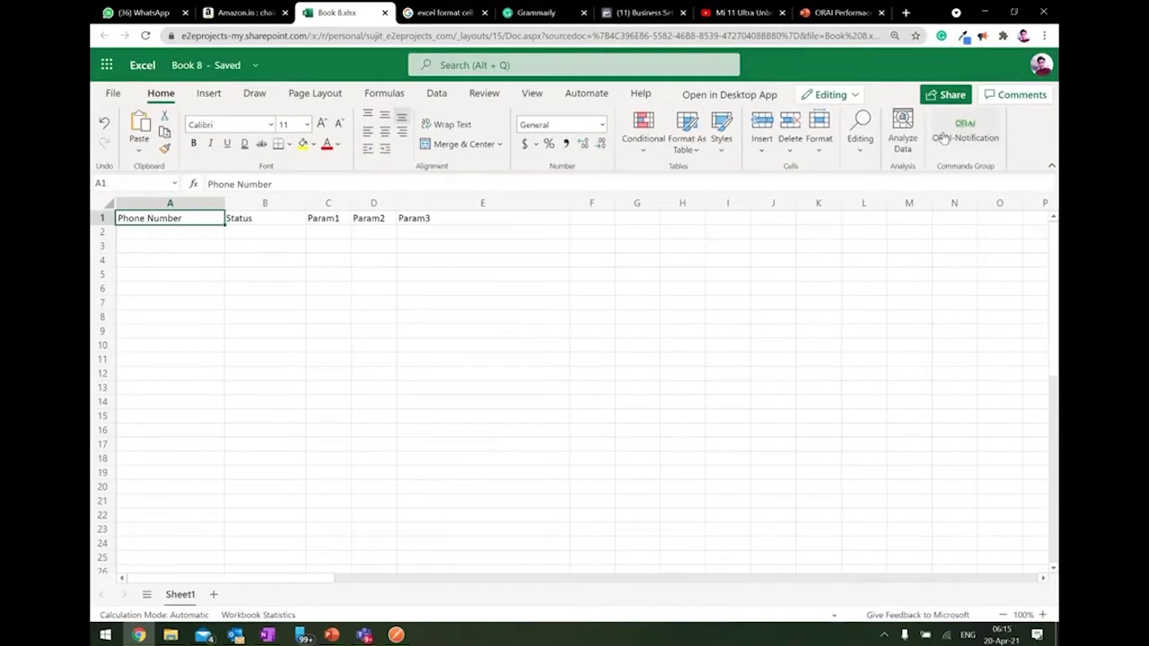
left_click(943, 137)
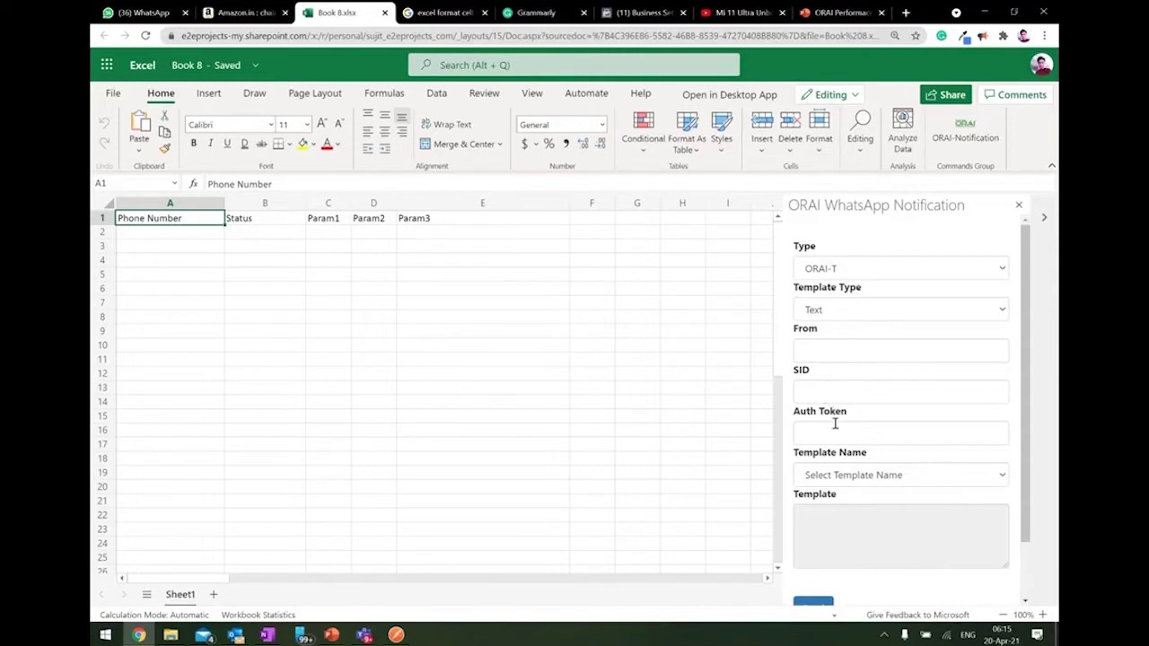
left_click(860, 481)
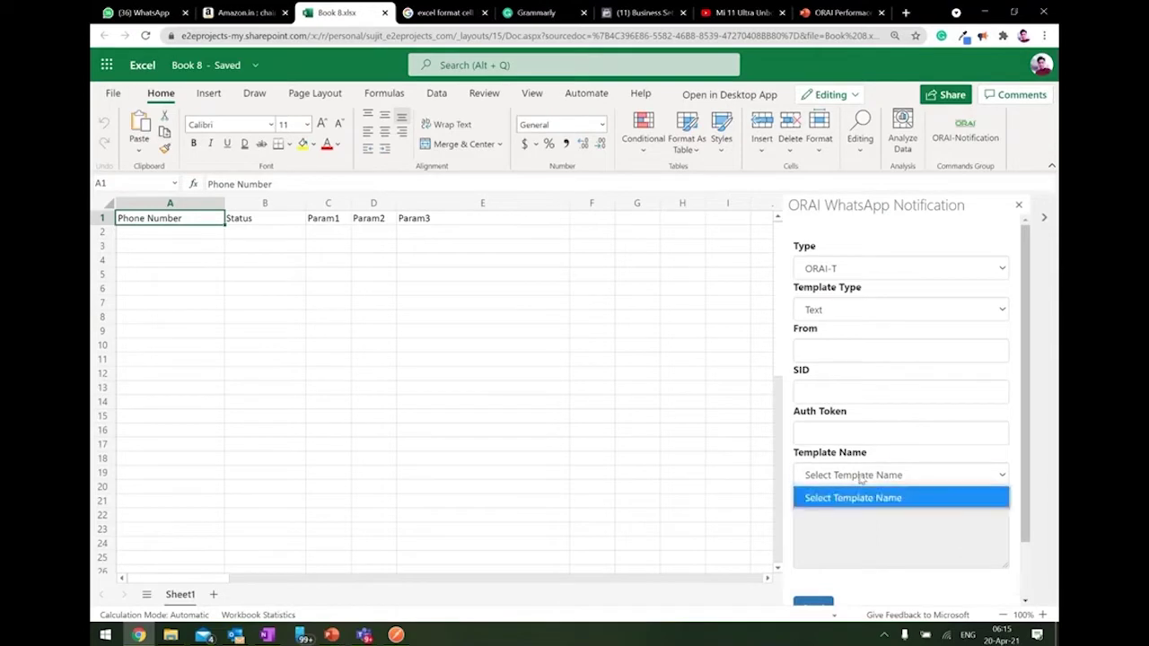
left_click(863, 479)
scroll(818, 538, "down", 2)
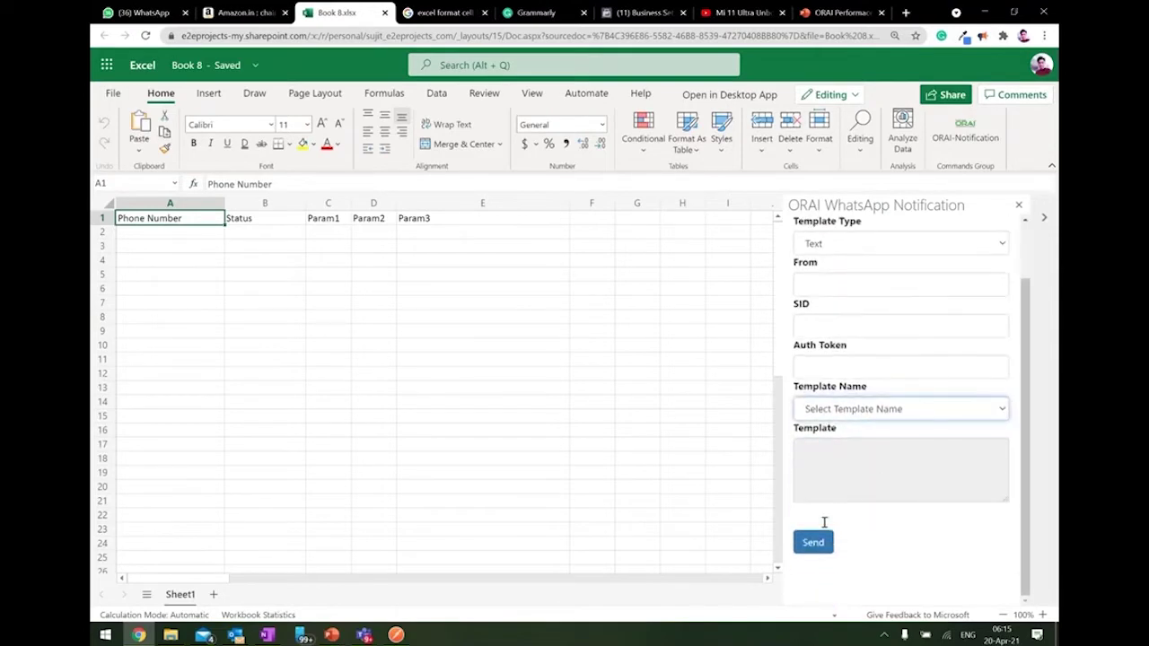
scroll(822, 534, "up", 2)
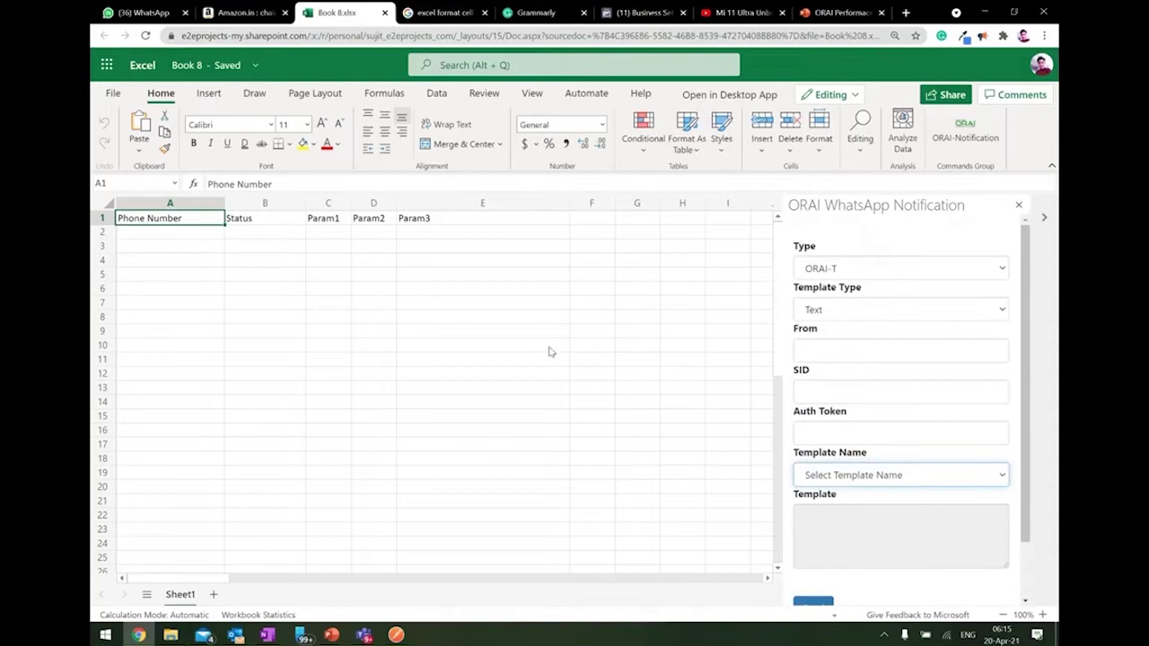
left_click(166, 233)
left_click(165, 221)
left_click(249, 221)
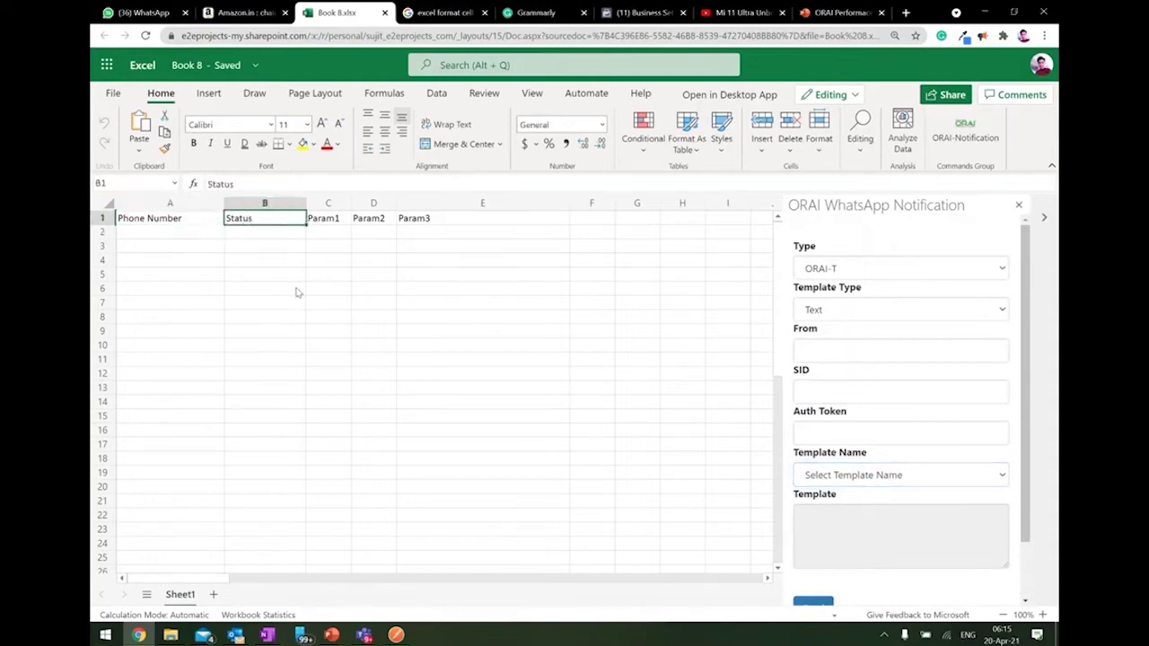
left_click(381, 222)
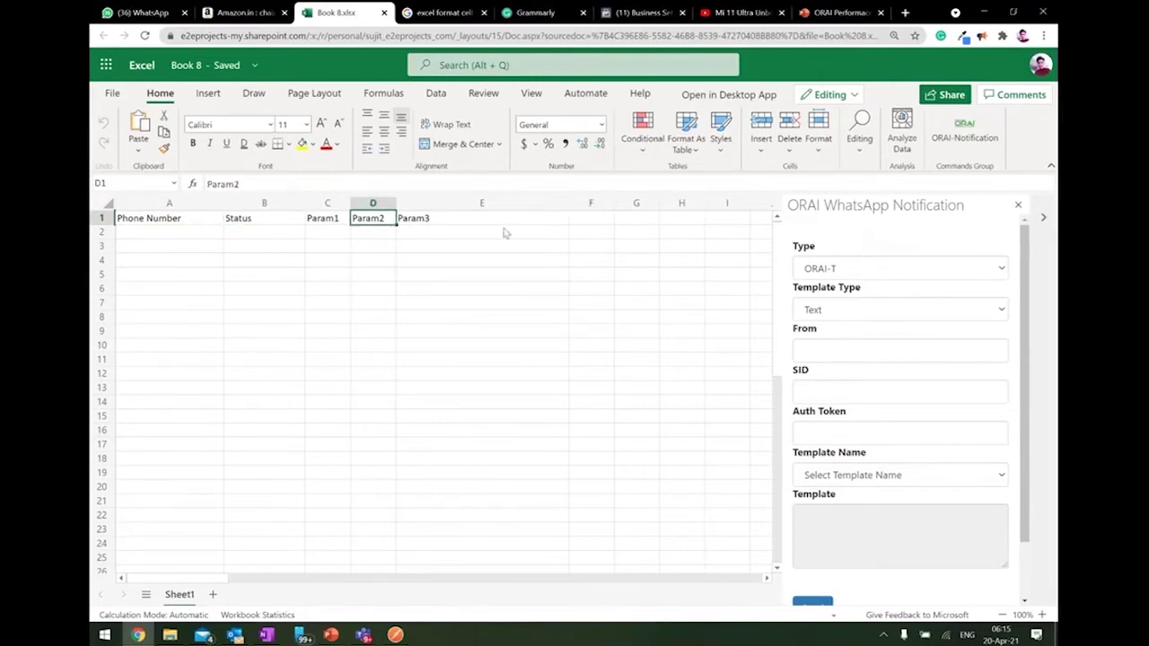
left_click(166, 225)
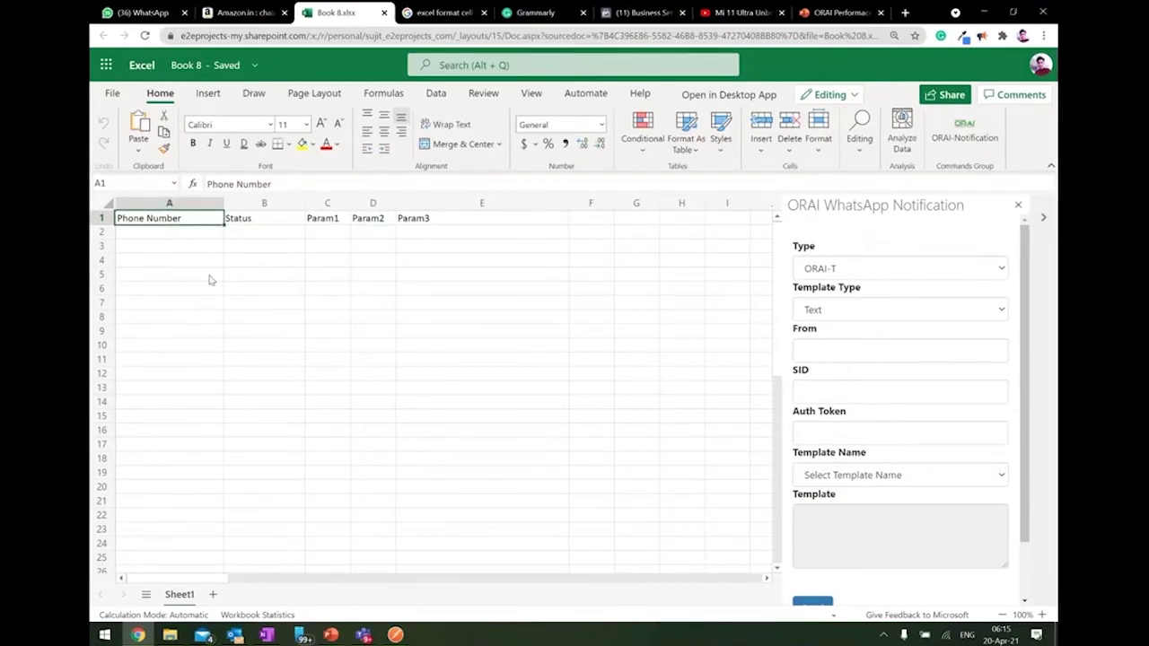
In the ORAI pane choose Type ORAI-K, Template Type Media and template ny_notif.
left_click(869, 274)
left_click(861, 314)
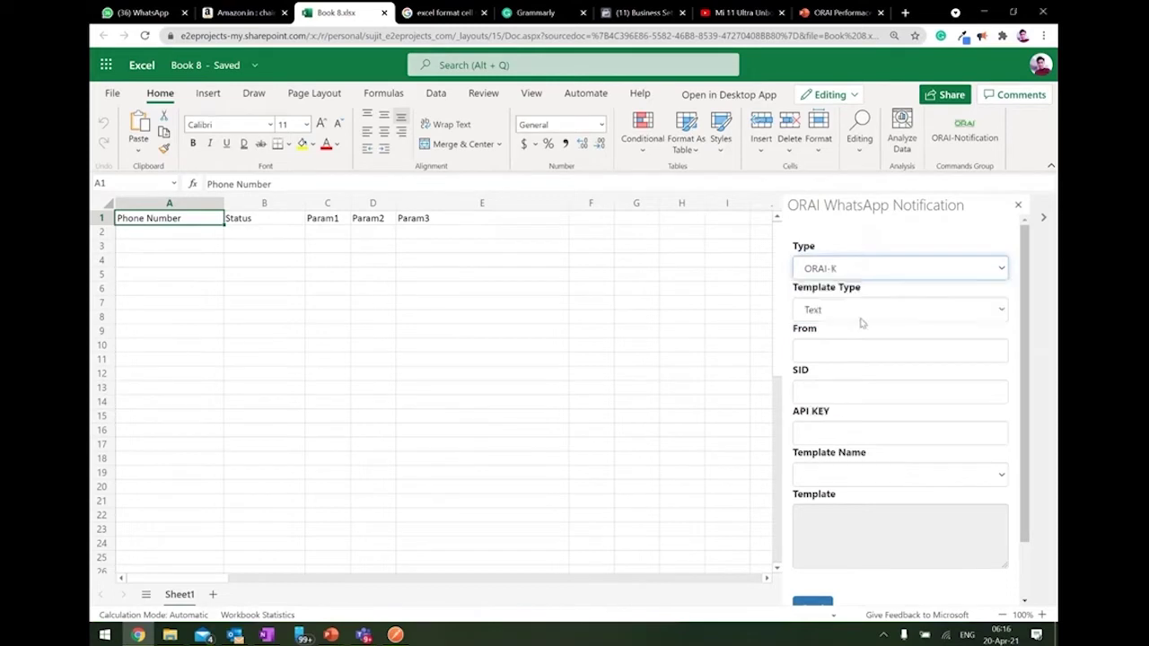
left_click(892, 311)
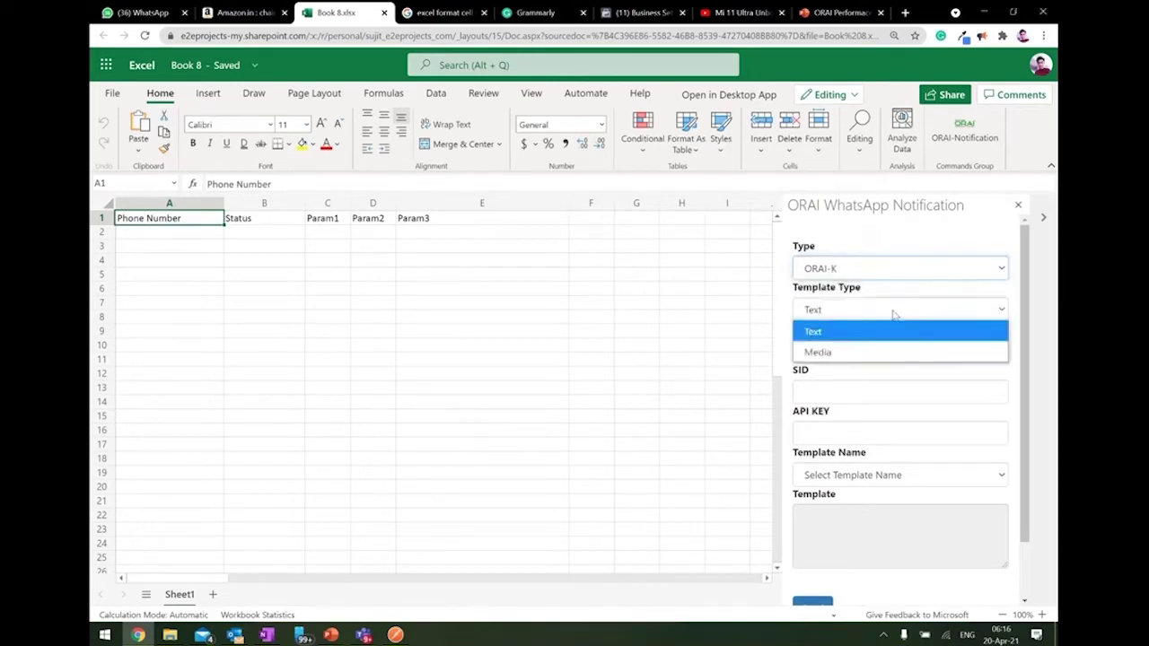
left_click(864, 353)
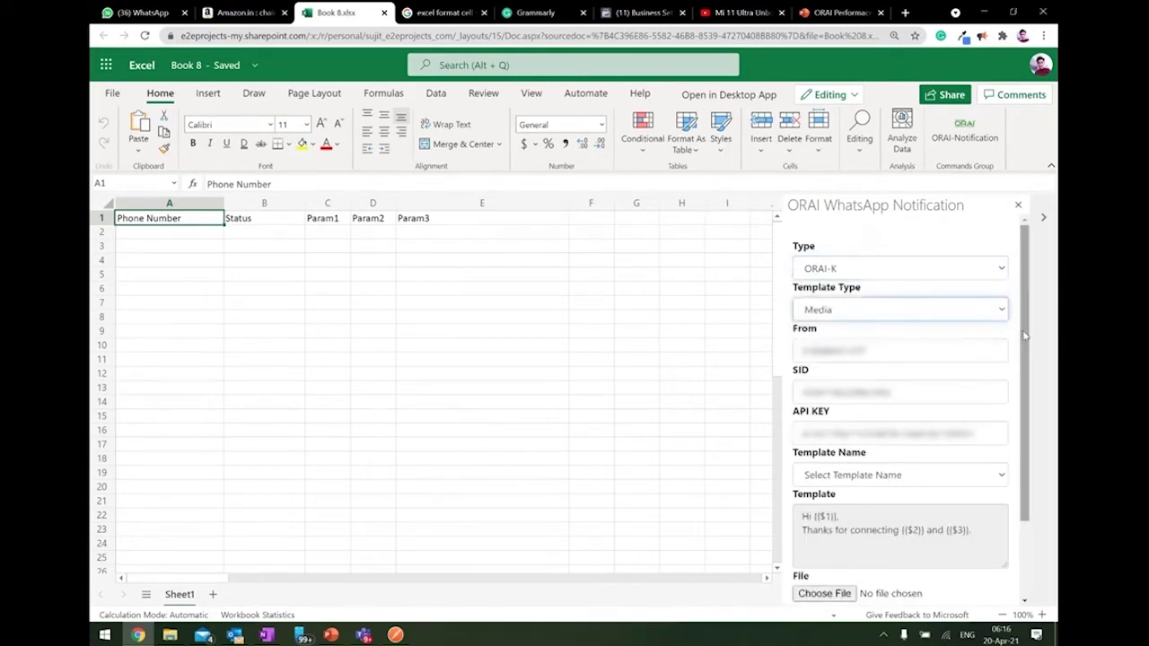
scroll(1023, 338, "down", 1)
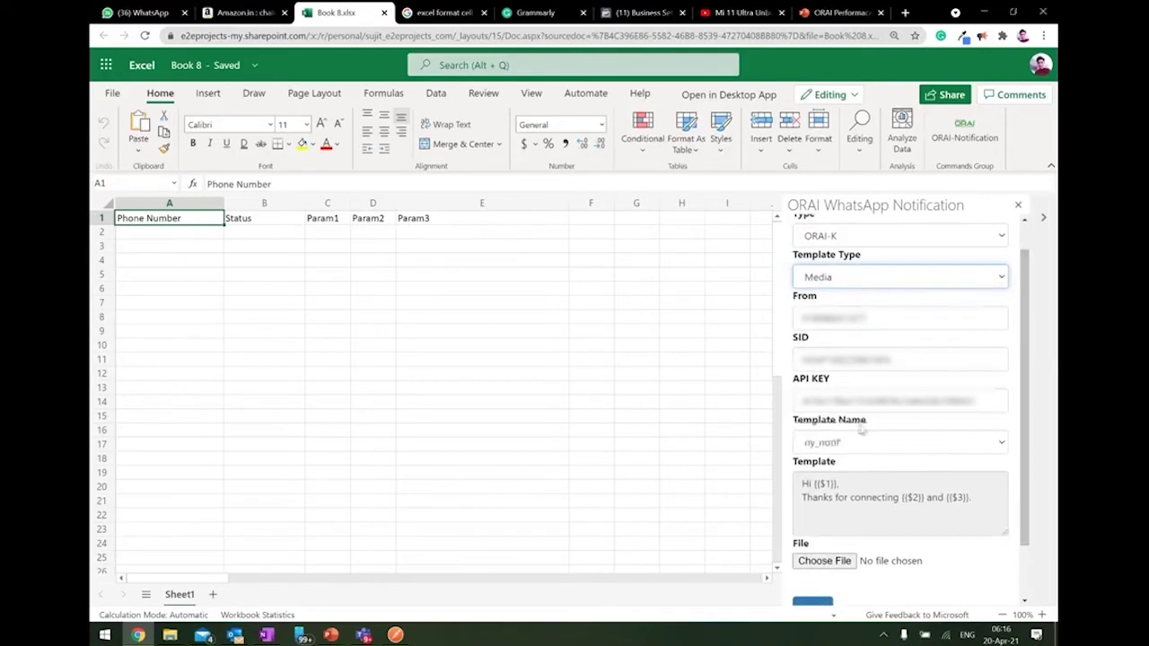
scroll(853, 417, "up", 1)
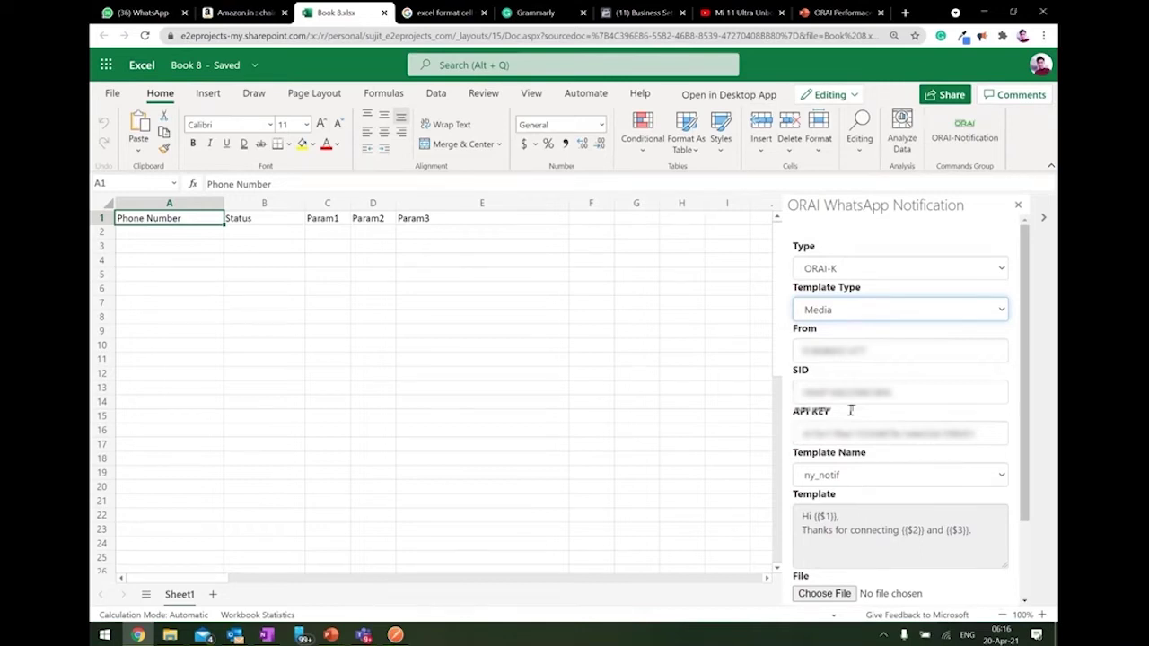
left_click(849, 481)
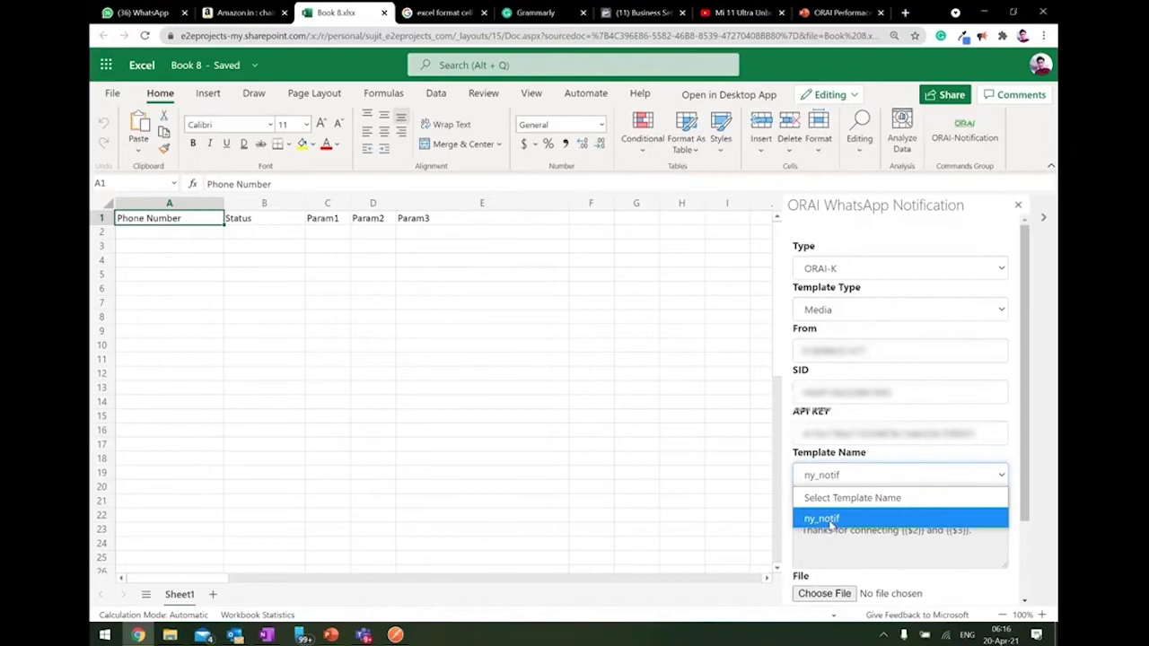
left_click(832, 521)
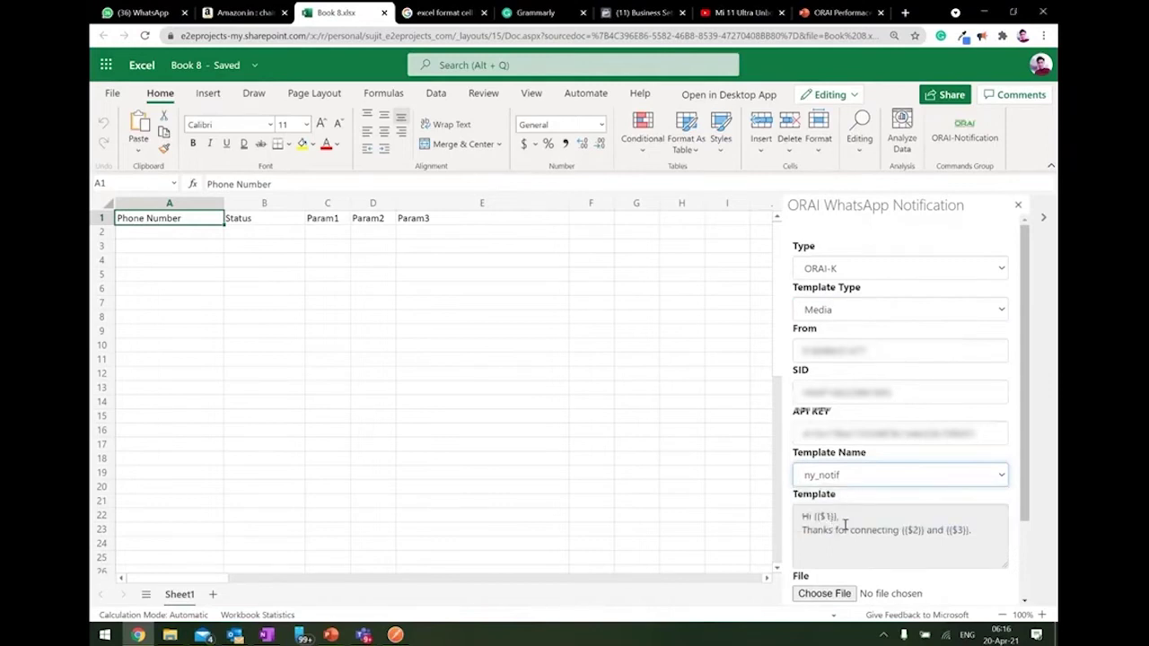
left_click_drag(801, 517, 983, 547)
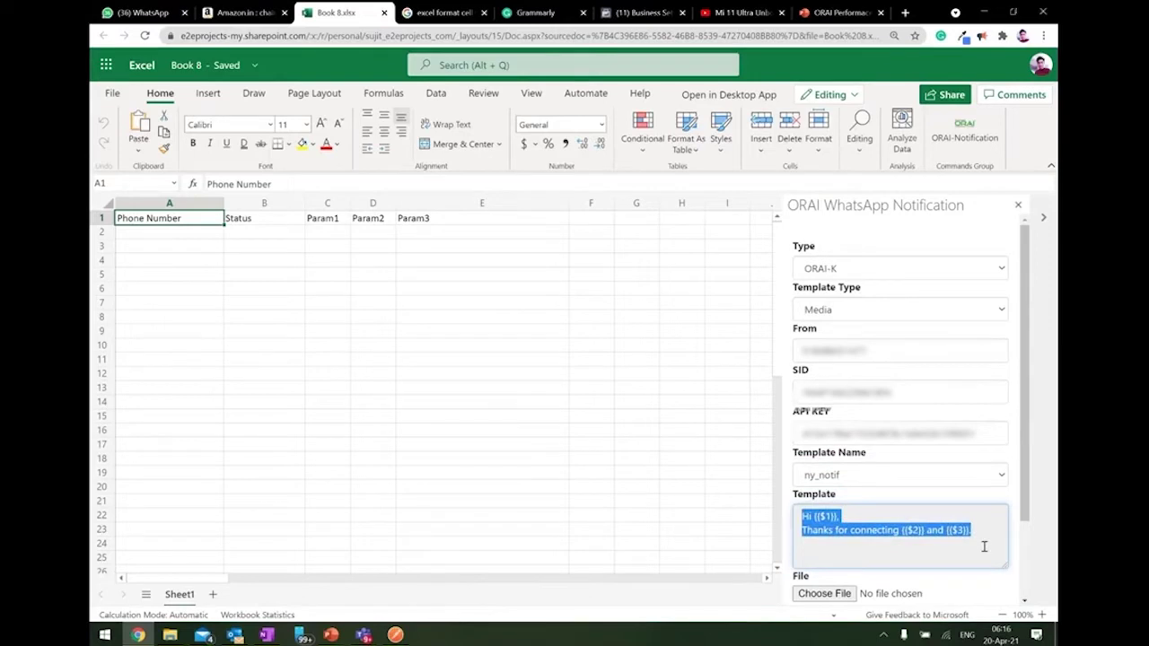
left_click(190, 233)
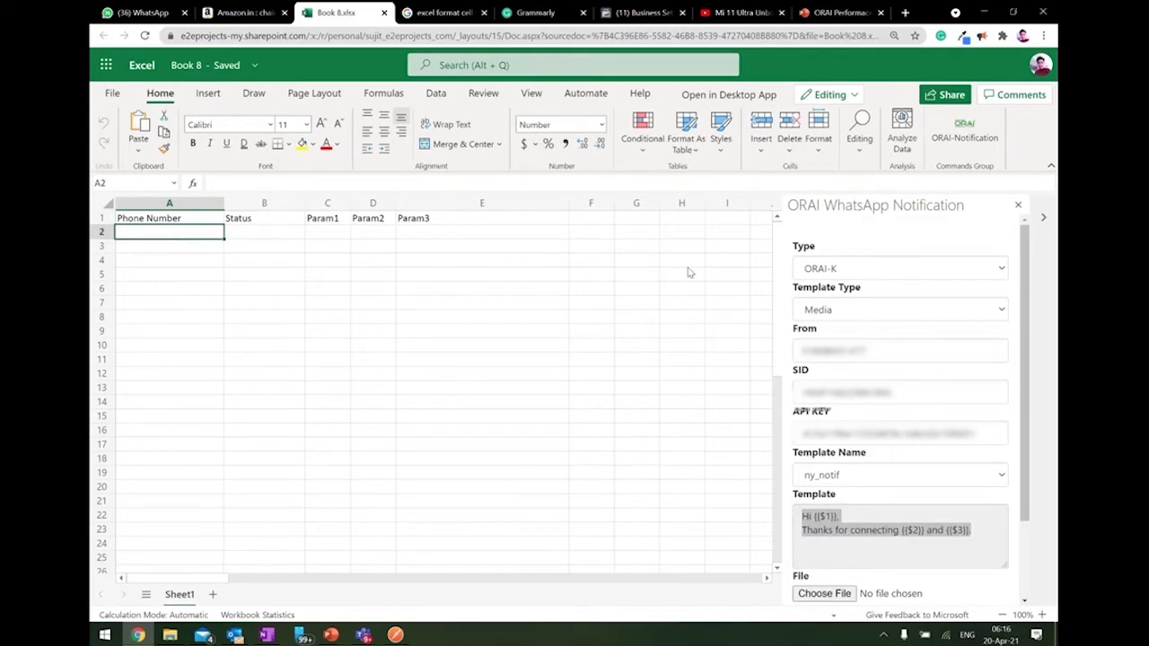
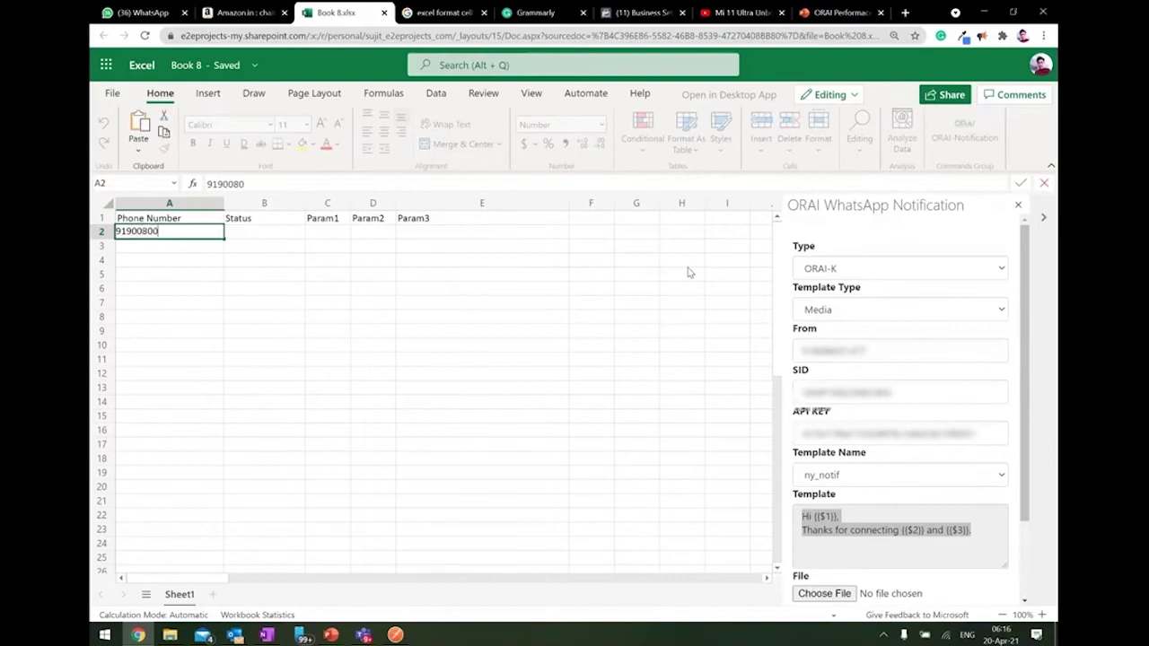
Enter the recipient's WhatsApp phone number in cell A2.
left_click(837, 516)
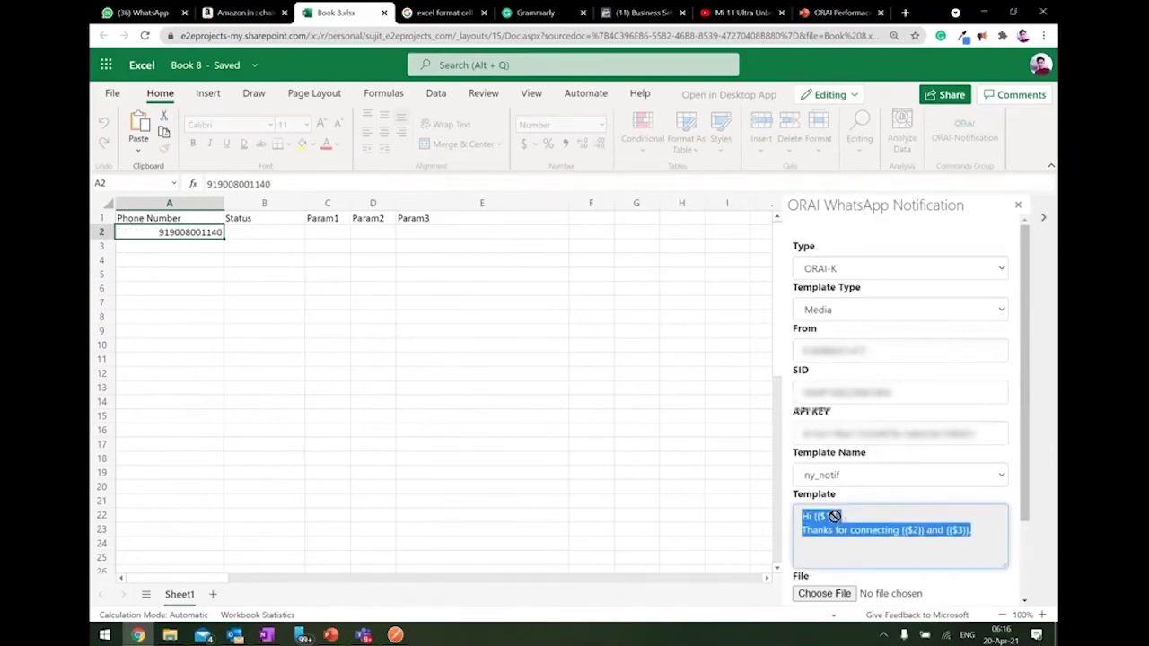
double_click(824, 529)
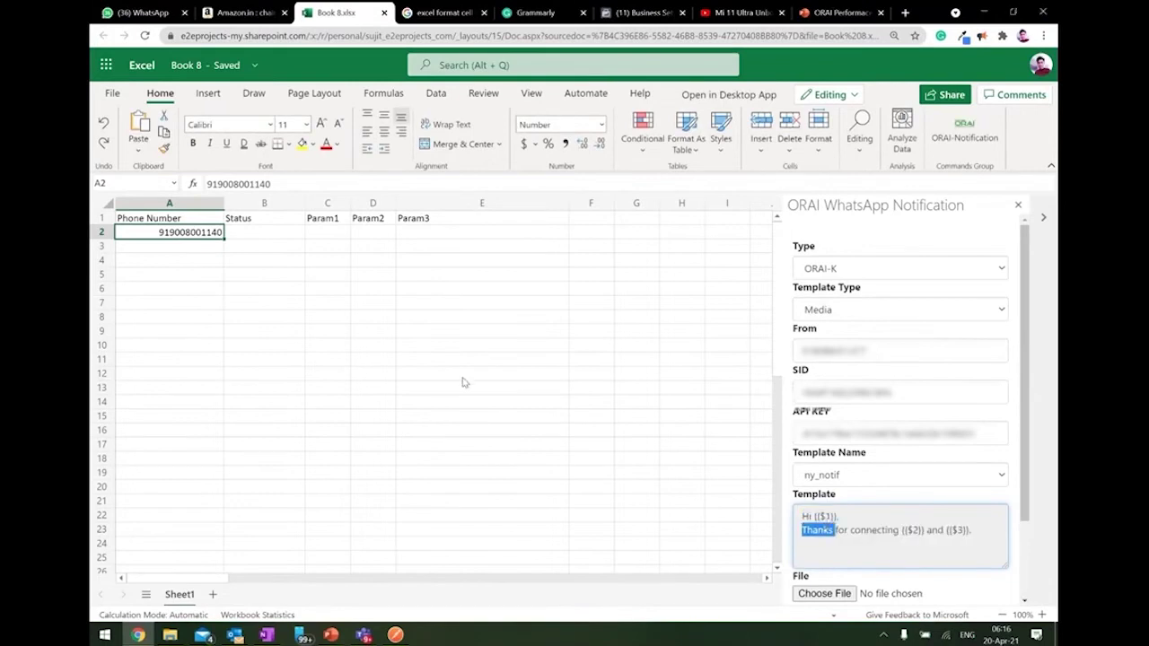
left_click(828, 518)
Fill C2–E2 with the recipient's first name, ORAI, and 'check the excel utility in this video.'.
left_click(328, 224)
left_click(331, 233)
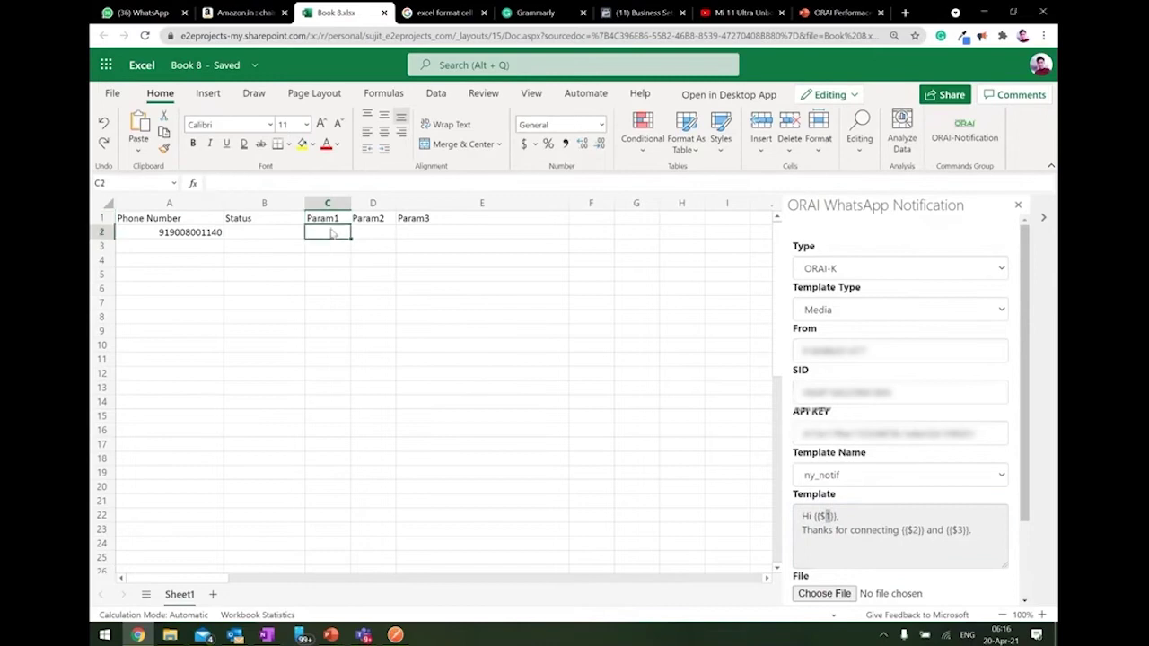
type("\"Su")
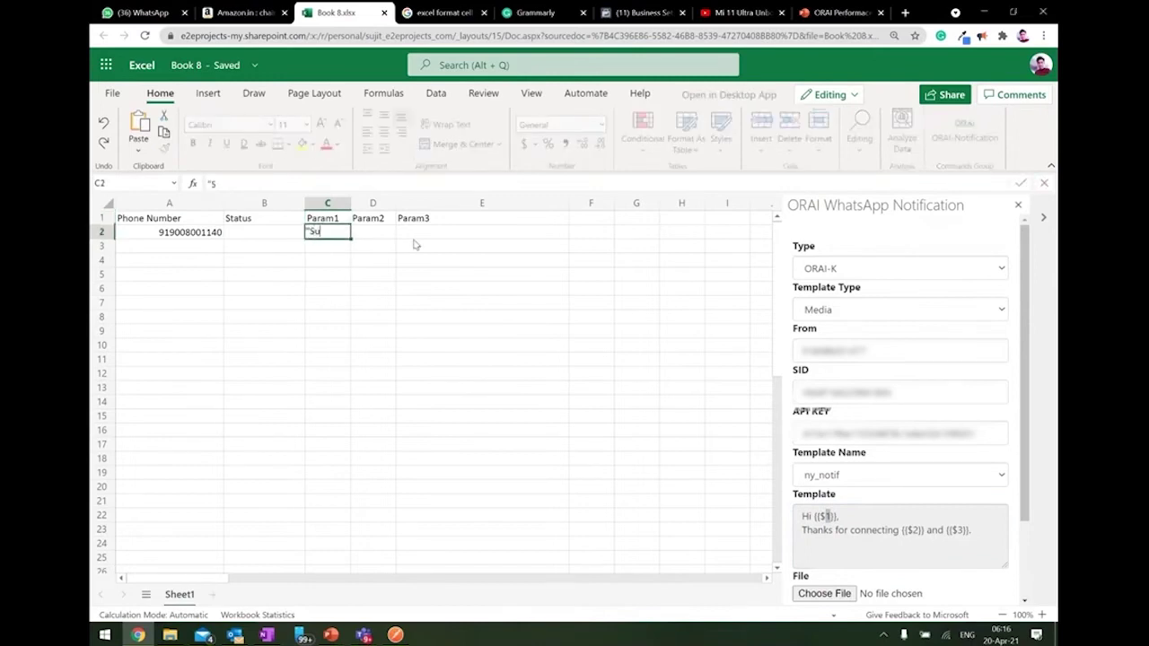
type("jit\"")
left_click(917, 529)
triple_click(915, 529)
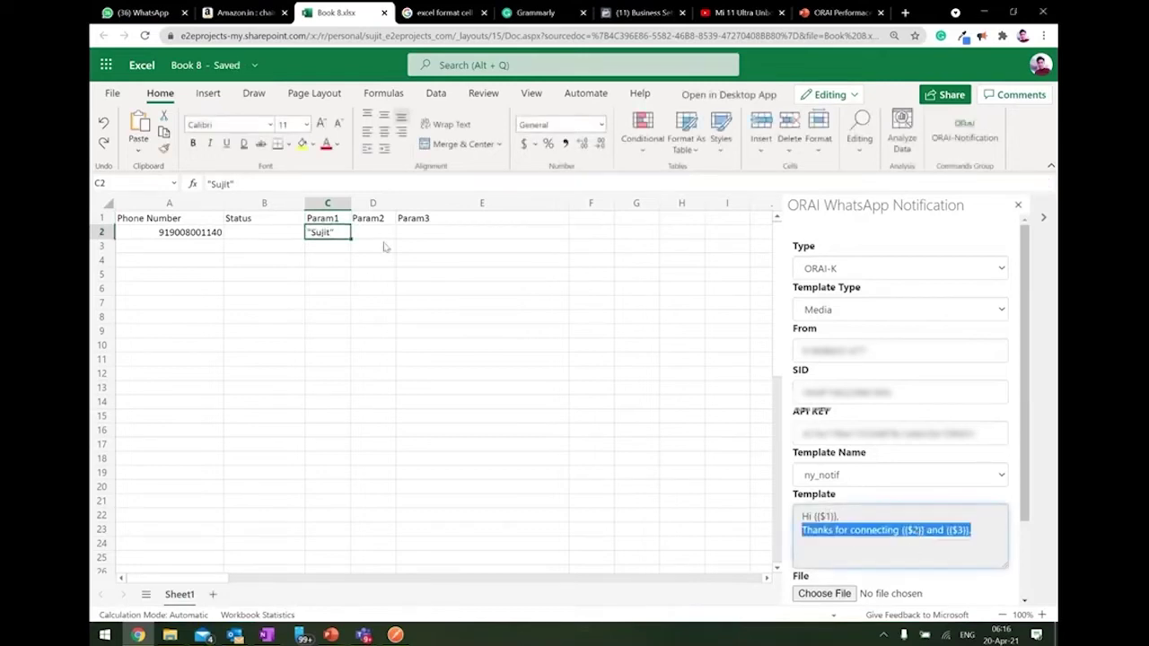
left_click(381, 237)
type("\"ORAI")
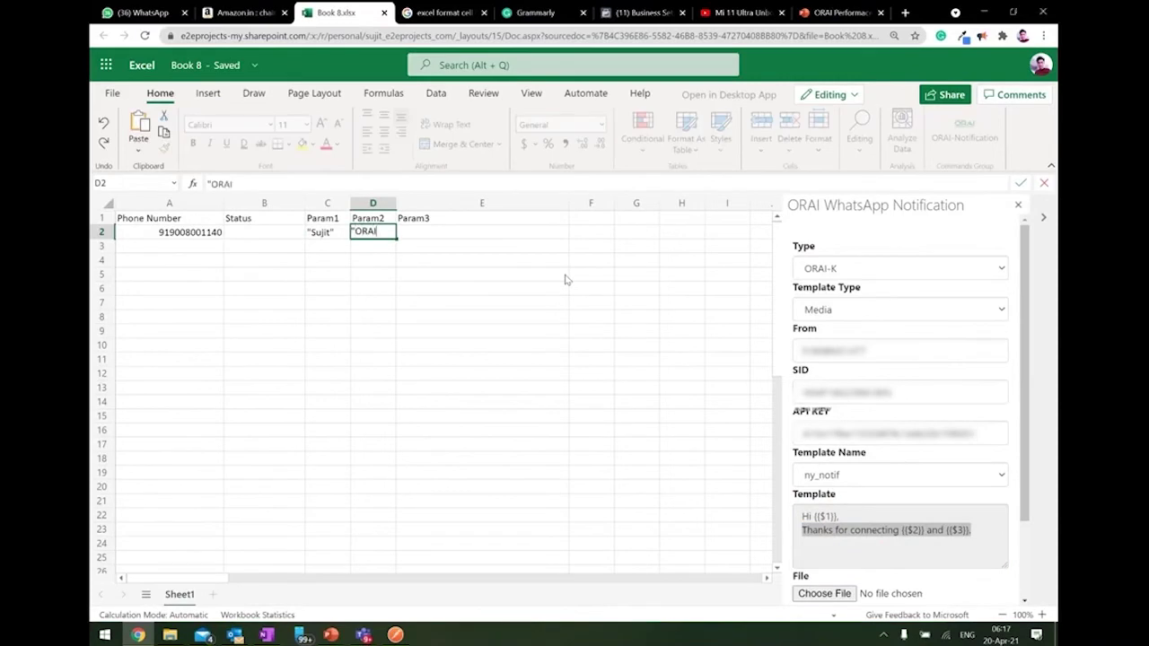
left_click(464, 236)
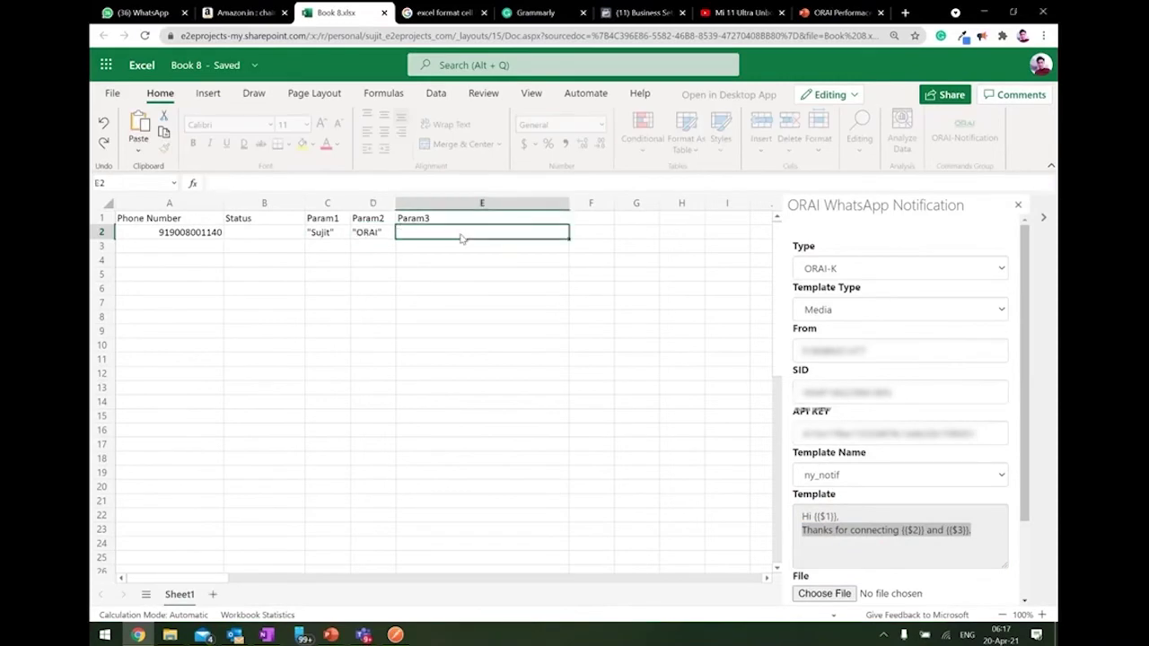
type("\"")
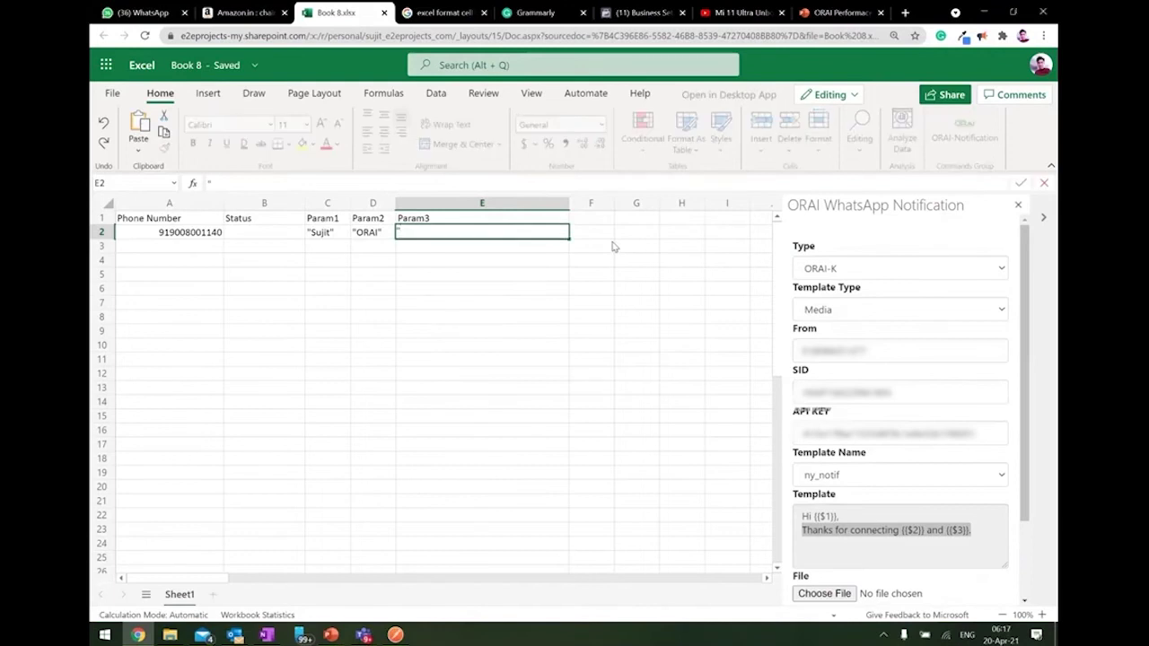
type("check the excel utility in this video.")
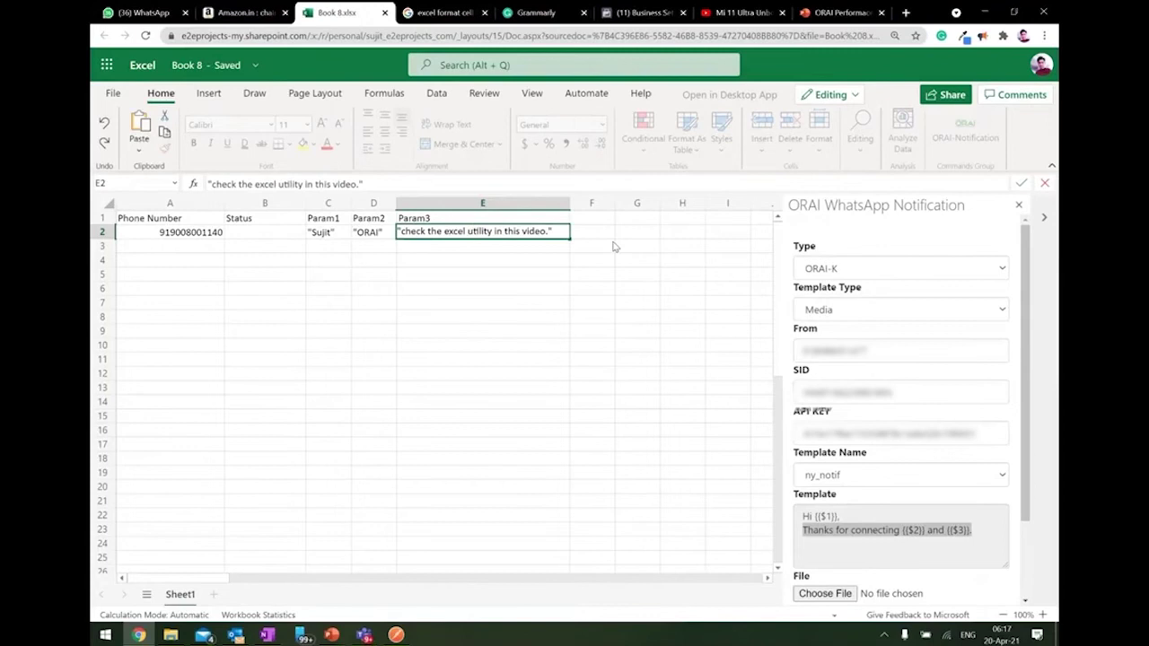
left_click(414, 262)
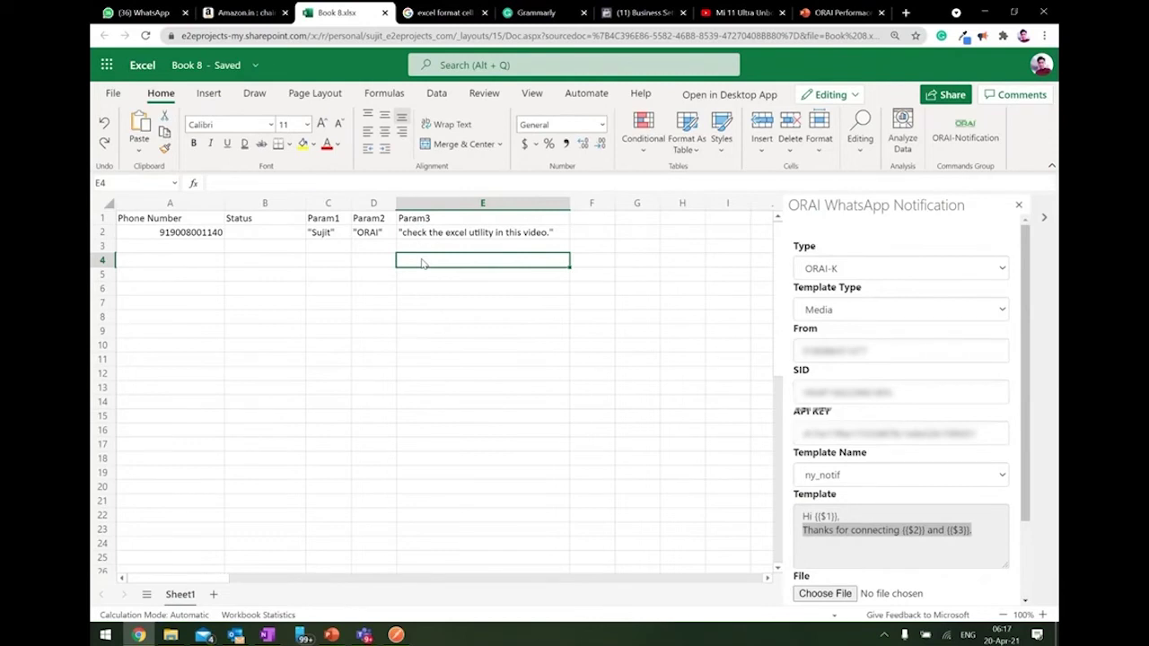
left_click(204, 236)
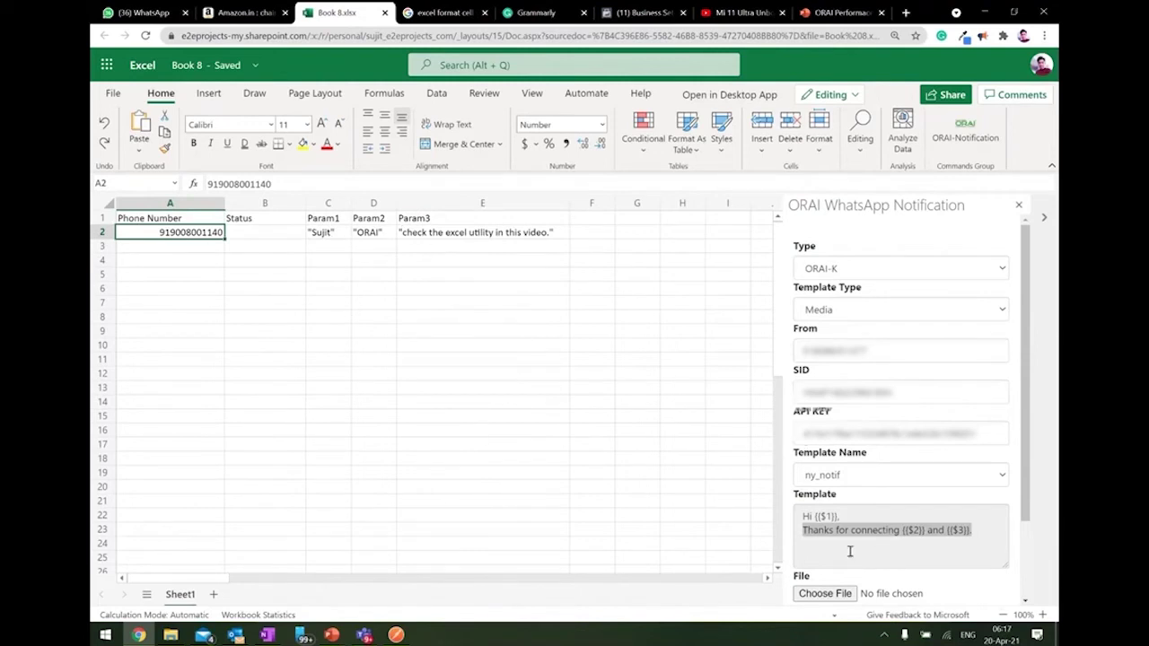
Attach the video file B (1).mp4 in the ORAI panel.
scroll(849, 551, "down", 1)
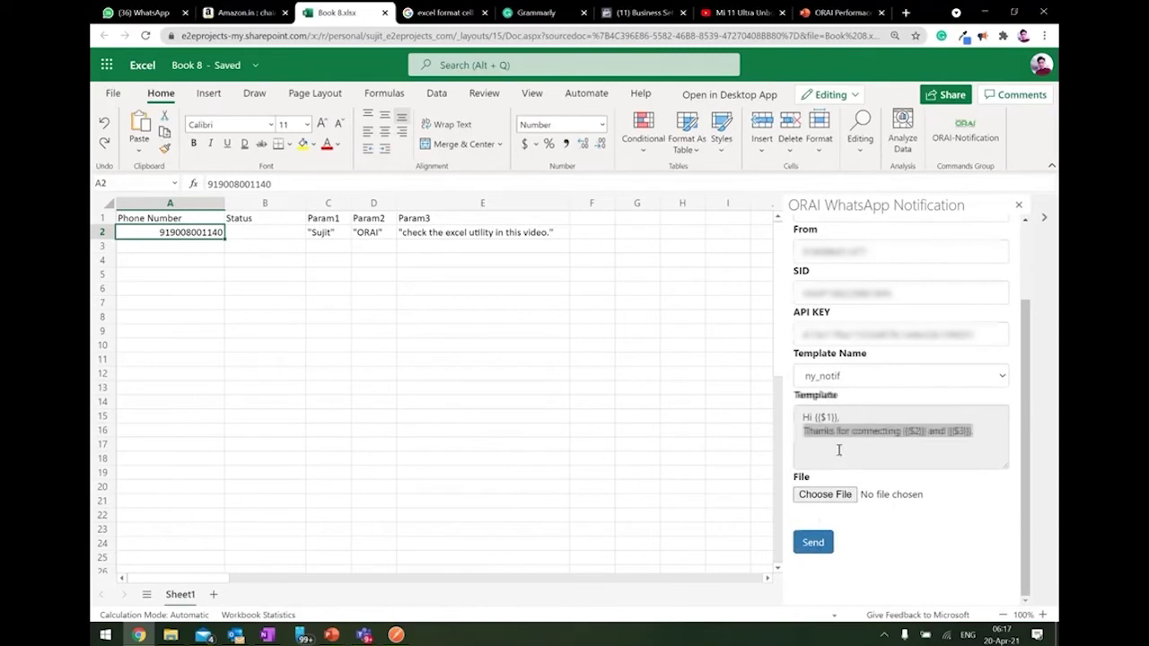
scroll(834, 323, "up", 1)
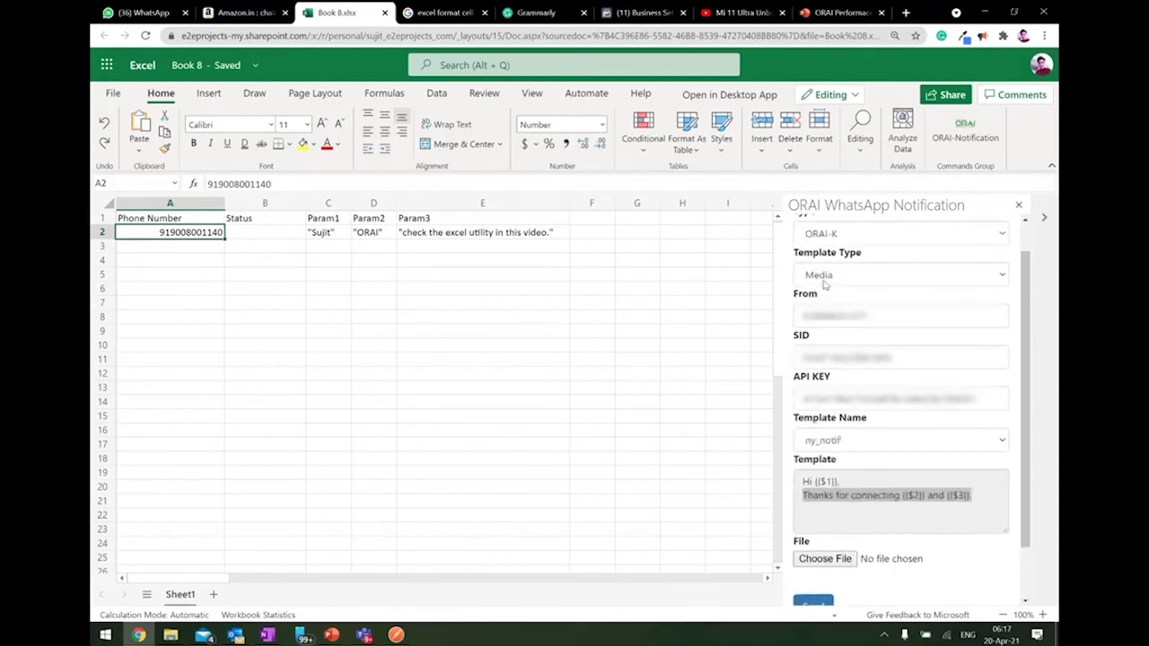
scroll(849, 334, "down", 1)
scroll(848, 334, "down", 1)
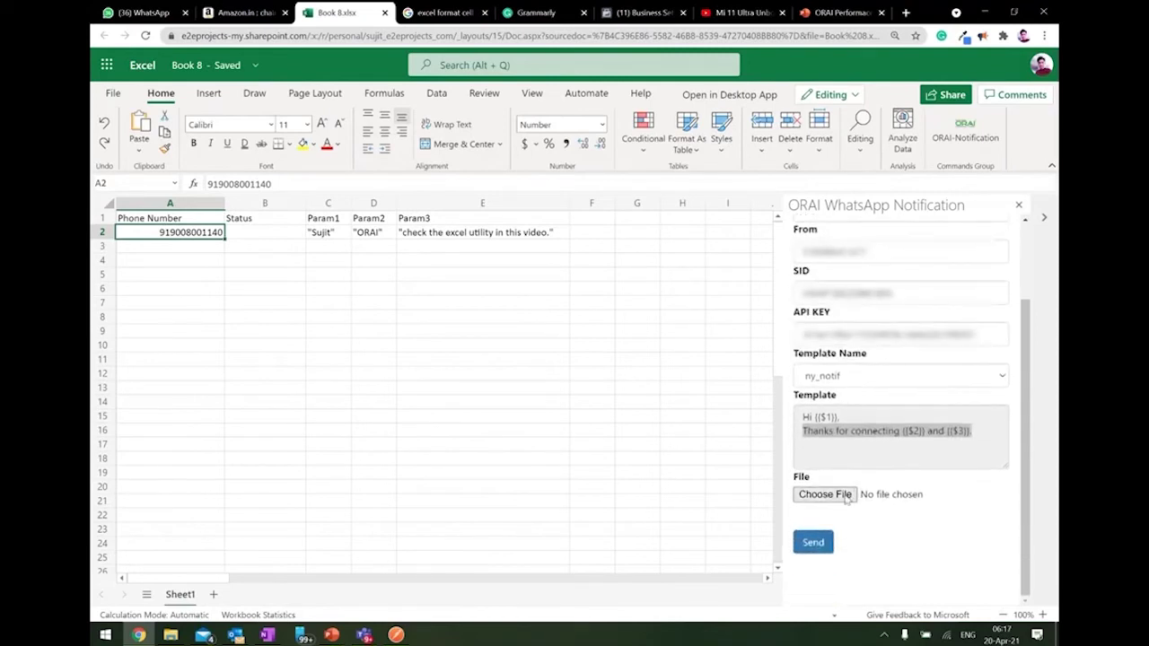
left_click(845, 499)
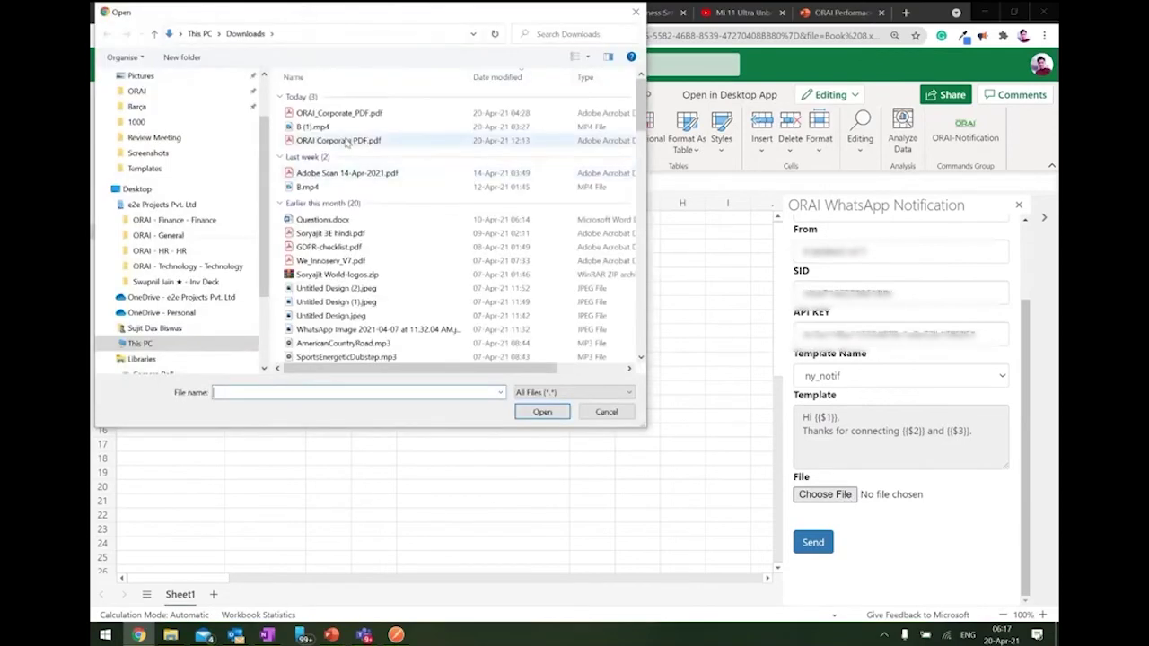
double_click(321, 128)
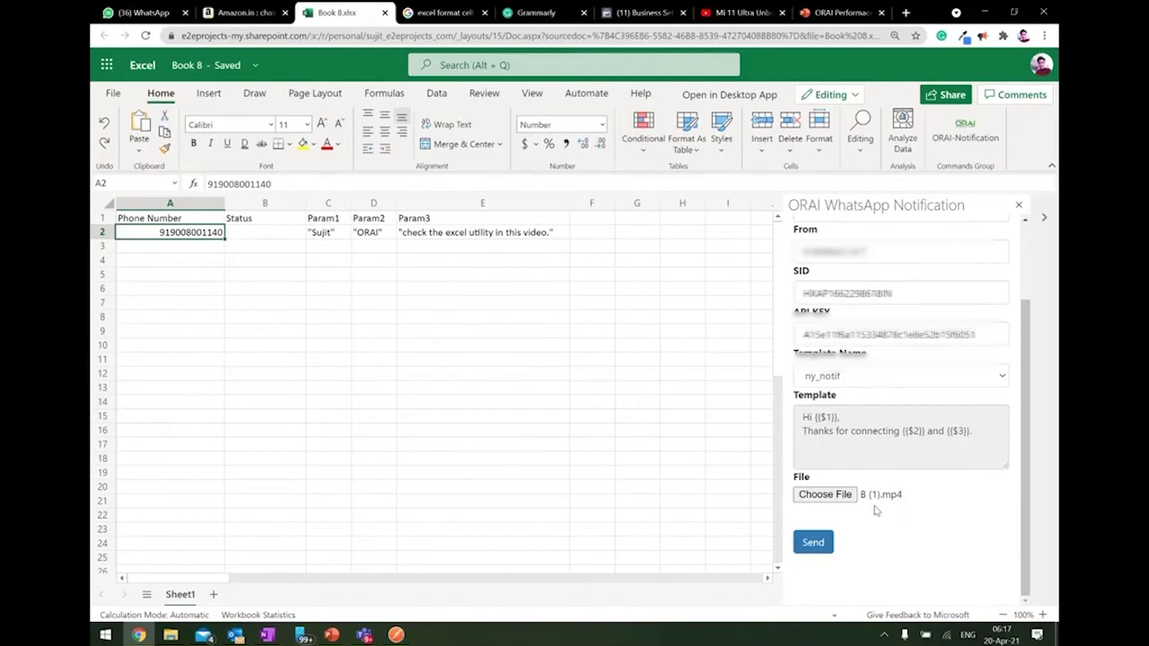
Select A1:E2 and send the notification, so Status reads Sent Successfully.
scroll(875, 511, "up", 1)
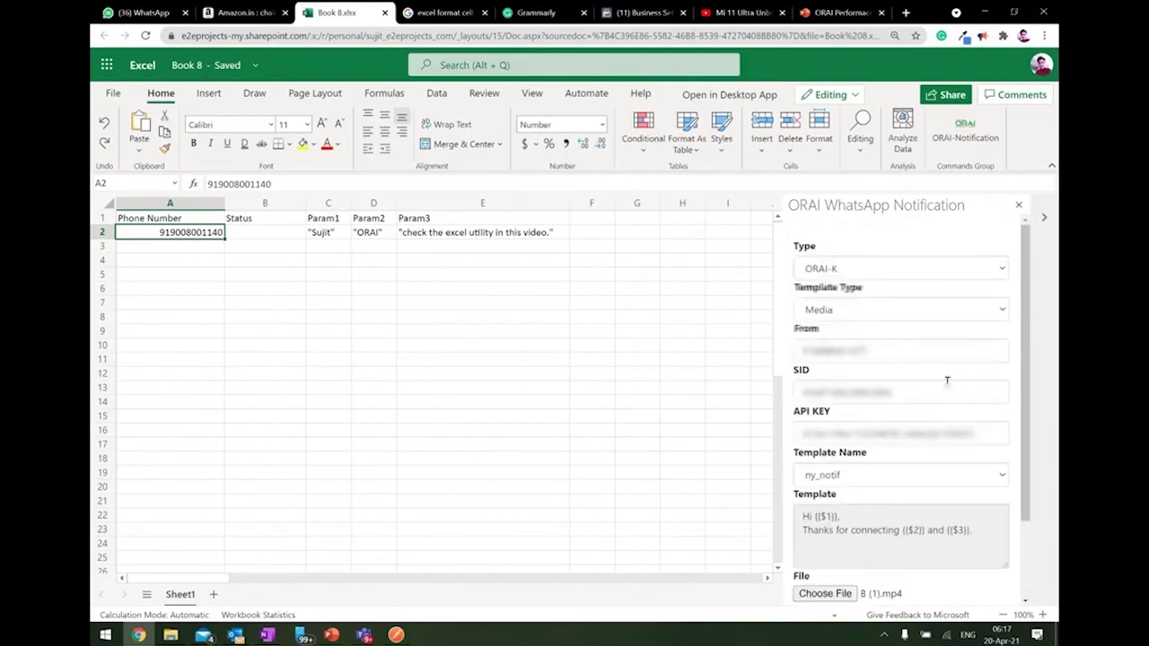
scroll(975, 513, "down", 1)
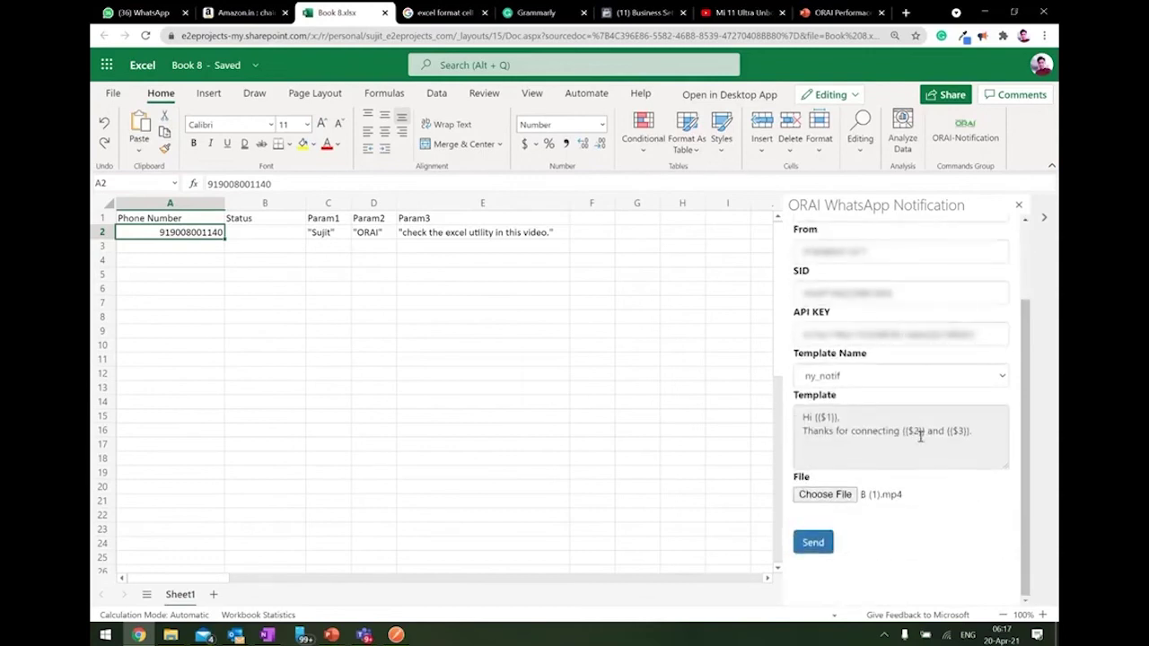
key("shift+Home")
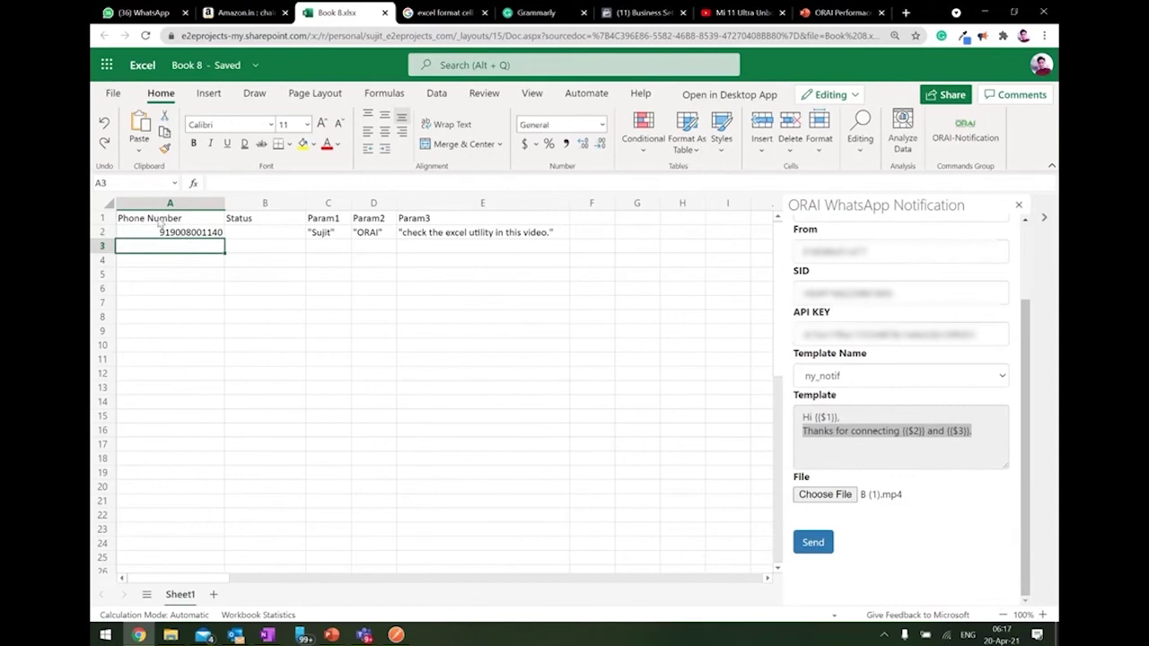
left_click_drag(158, 222, 448, 235)
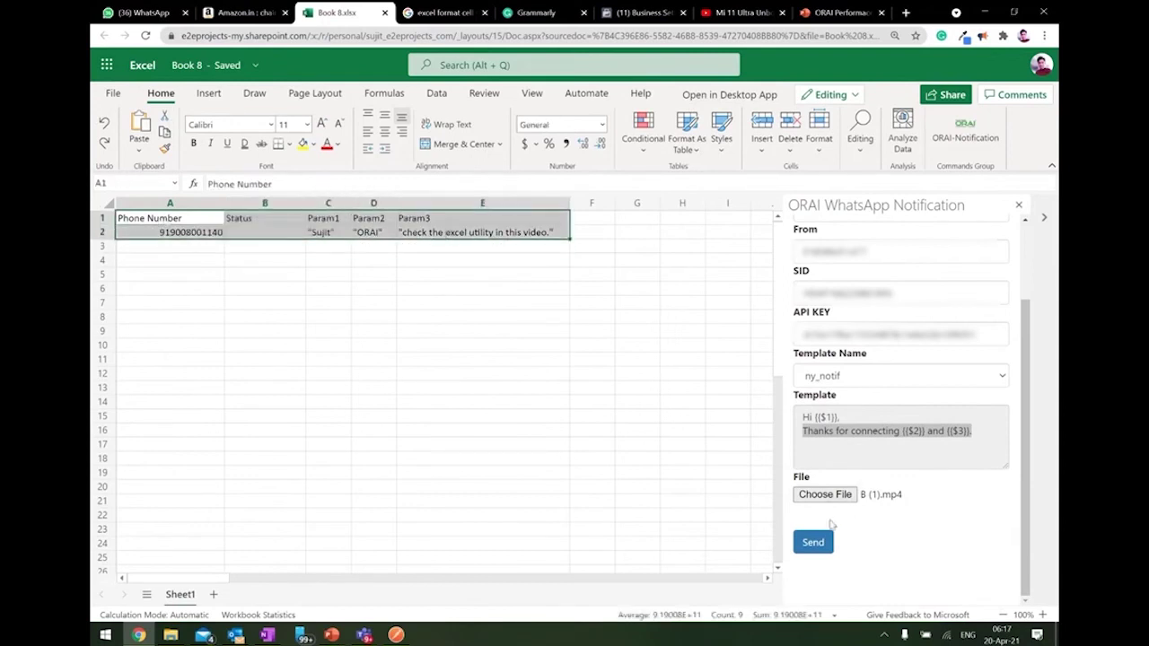
left_click(813, 544)
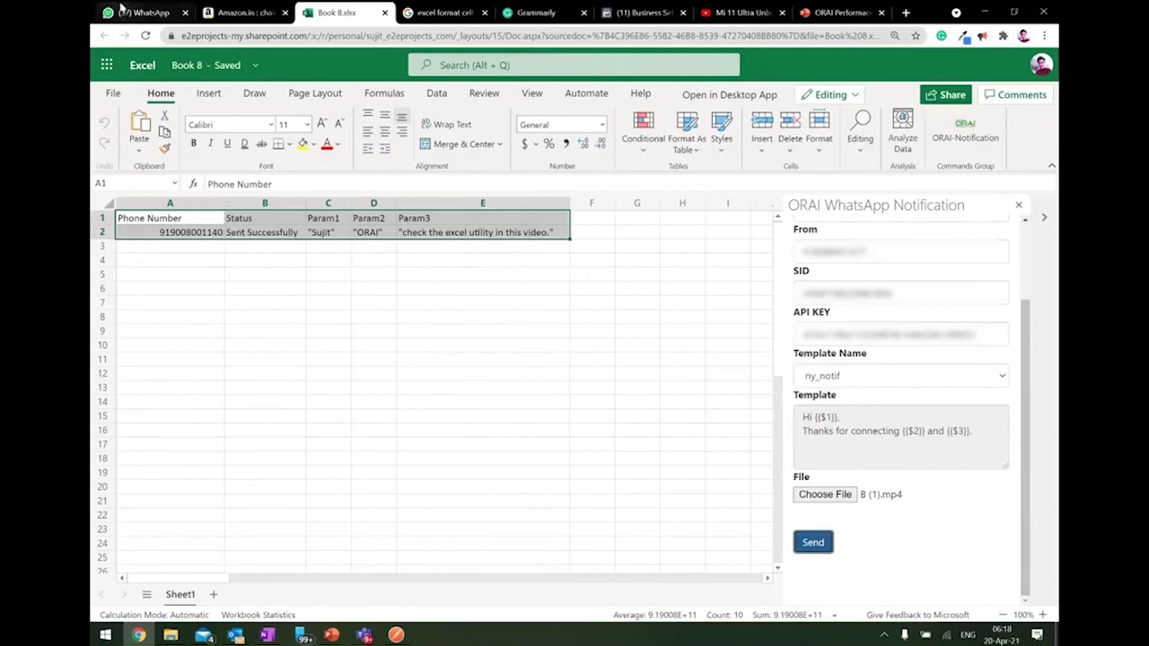
Switch to WhatsApp Web and open the ORAI chat showing the received 0:31 video.
left_click(133, 16)
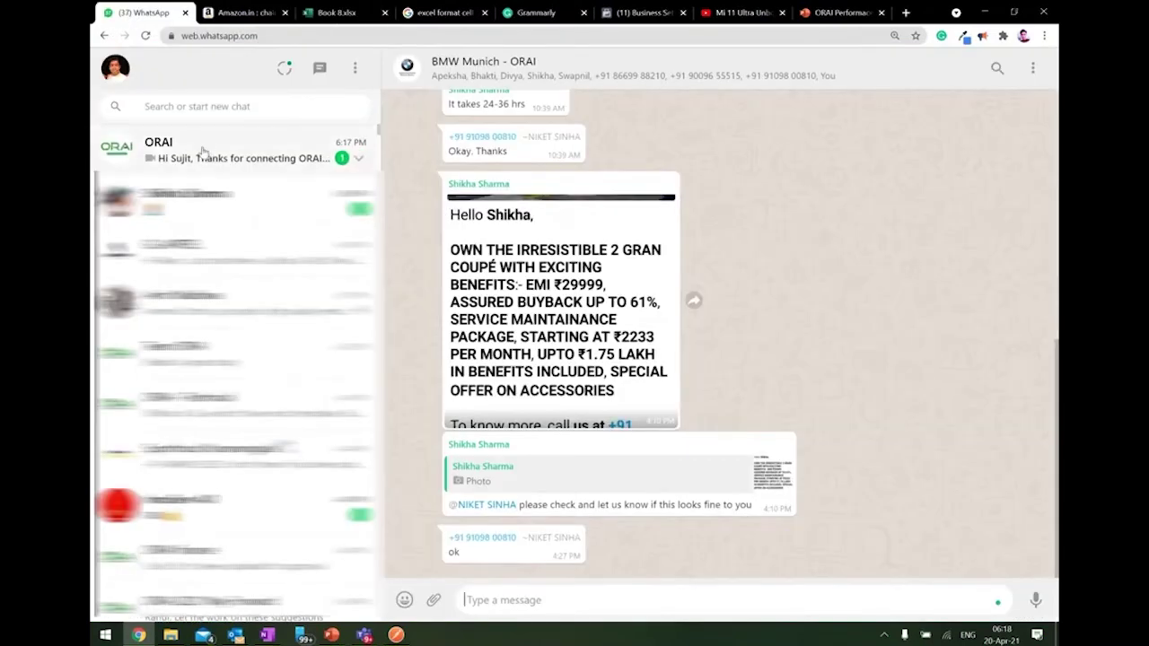
left_click(202, 150)
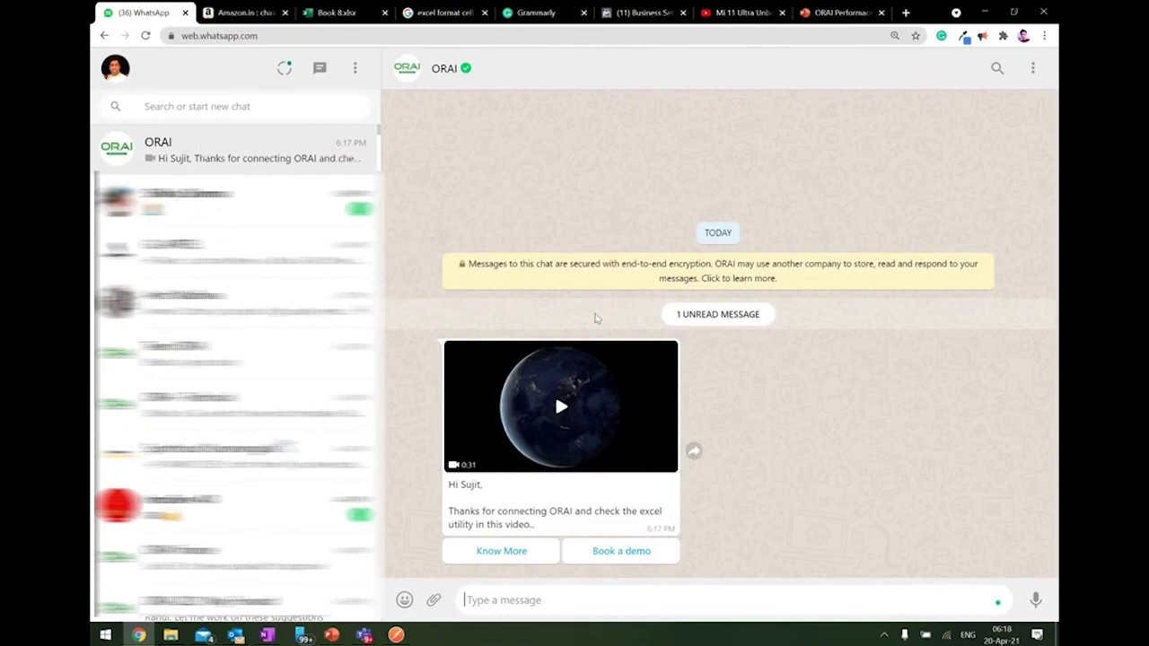